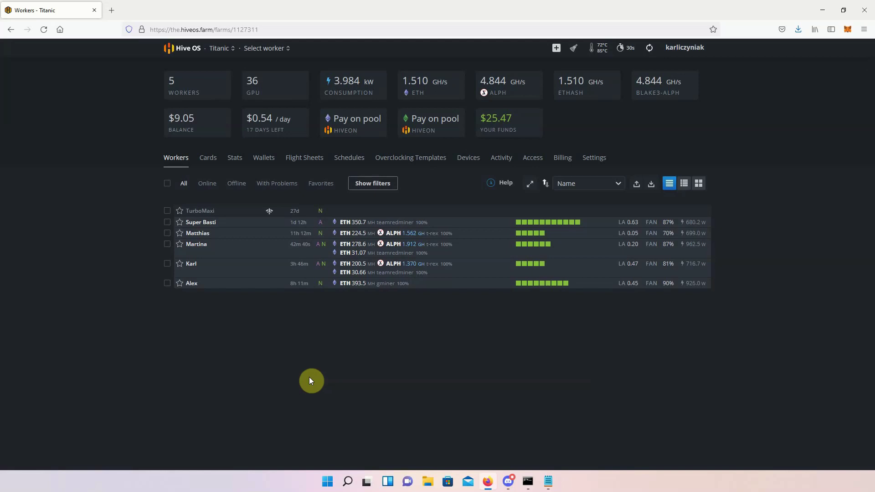
# Switch from the Matthias worker to Martina's overview and review its six GPUs.
pyautogui.click(198, 233)
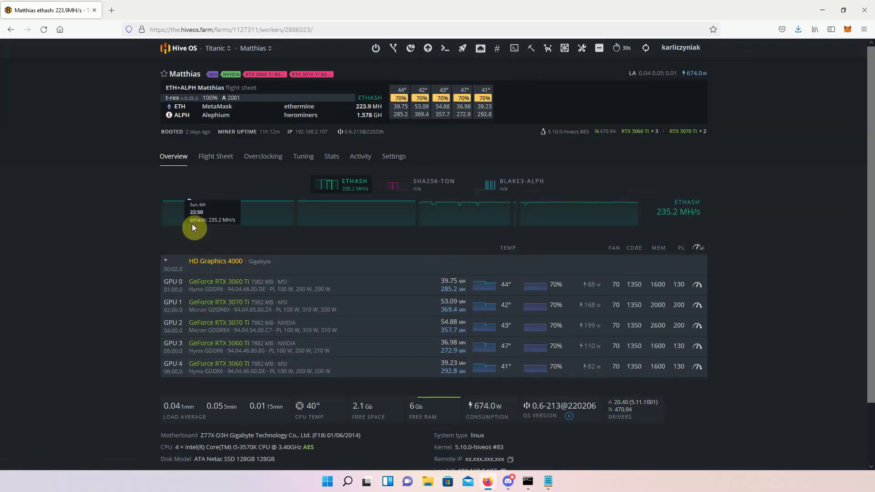
pyautogui.click(253, 49)
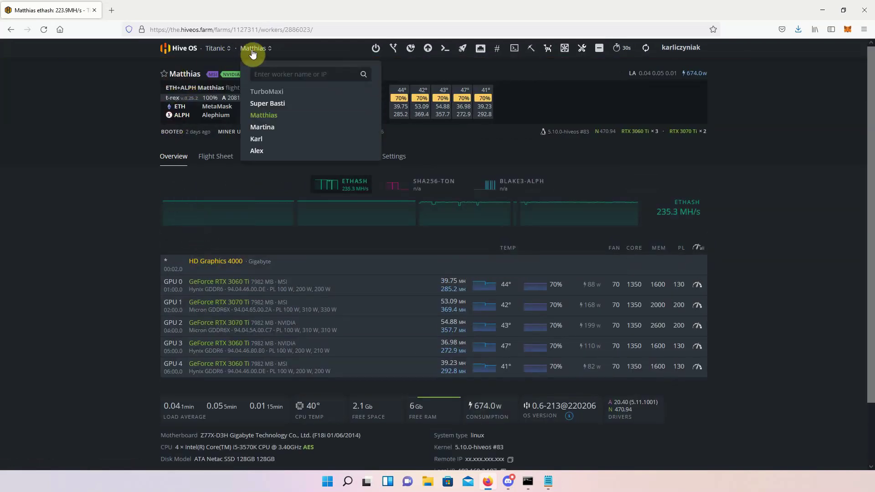
pyautogui.click(265, 128)
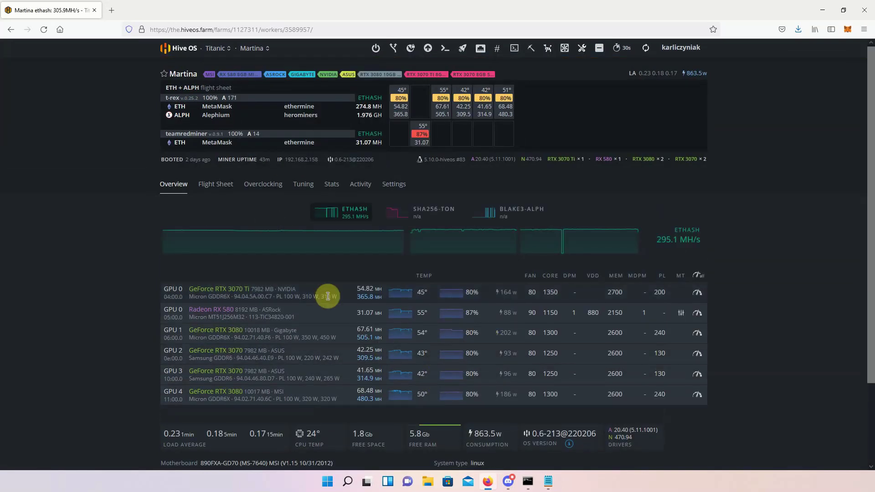
pyautogui.scroll(-2, 338, 289)
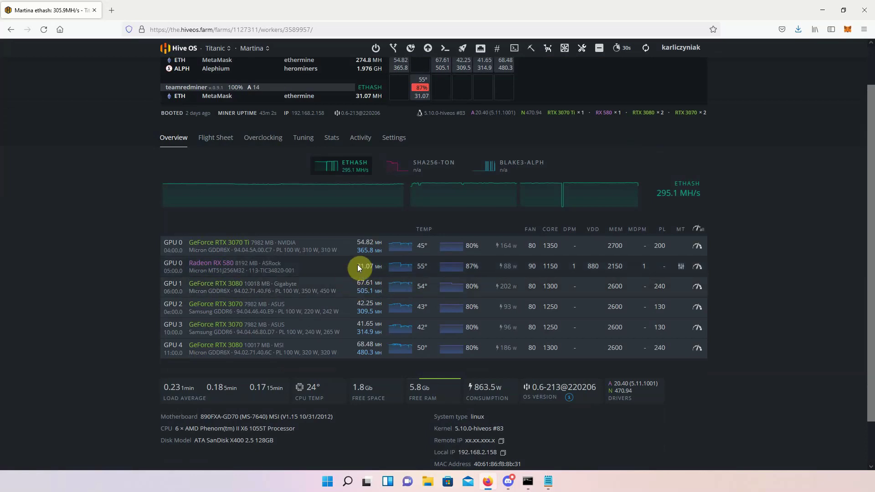
pyautogui.scroll(2, 358, 264)
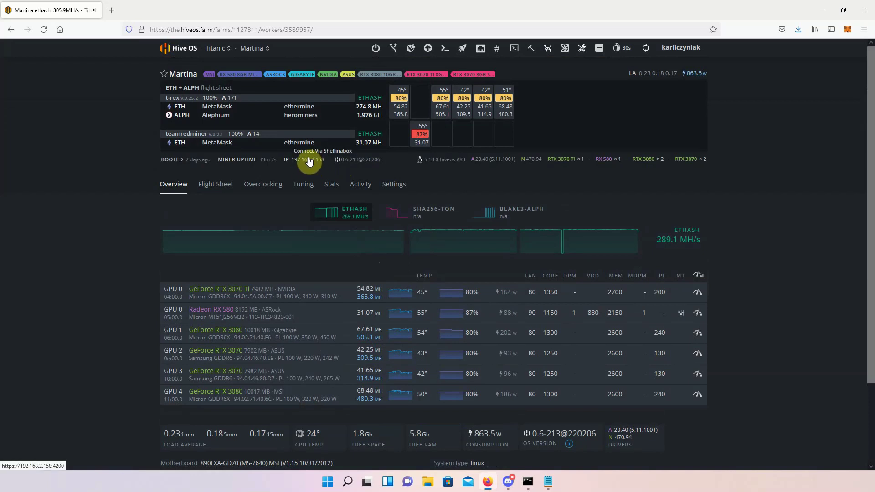
pyautogui.click(514, 49)
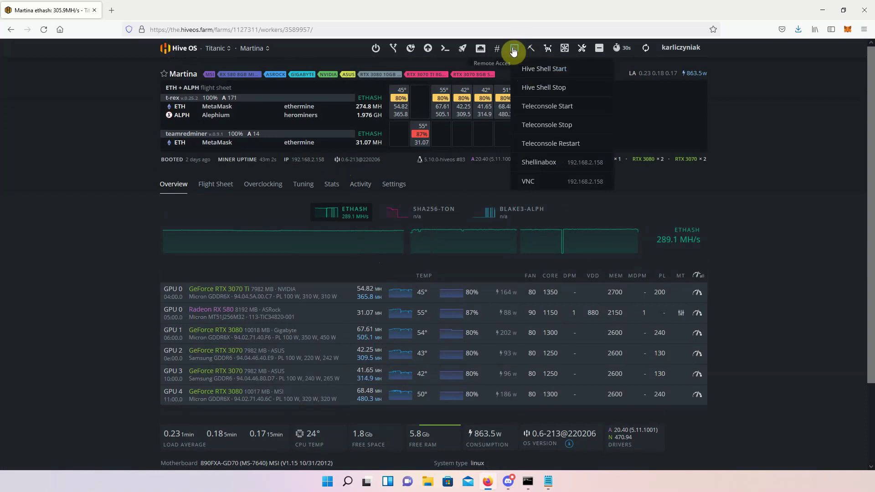
pyautogui.click(763, 226)
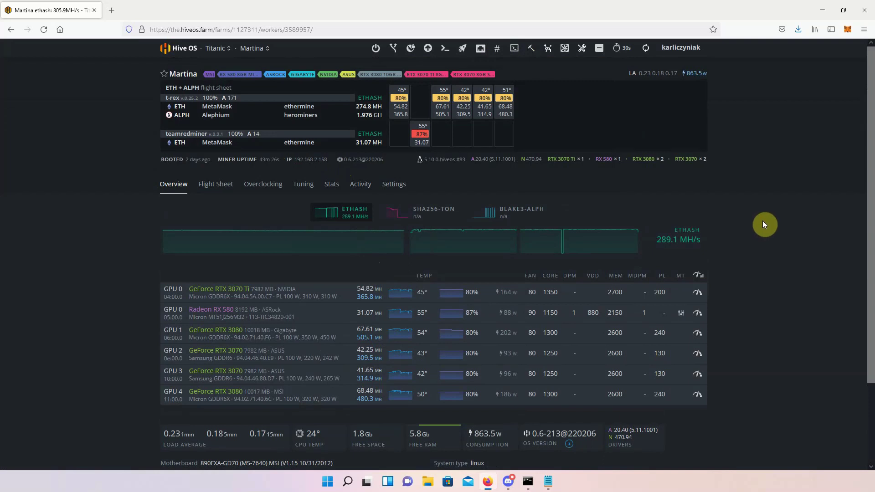
pyautogui.scroll(-2, 764, 224)
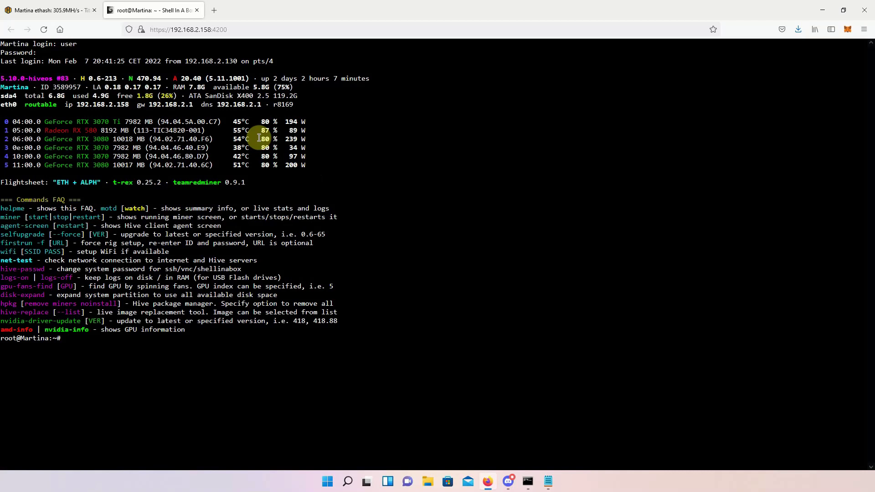
# Run hive-replace --list to show the twelve installable Hive OS images.
pyautogui.write('hive-replace --list')
pyautogui.press('Return')
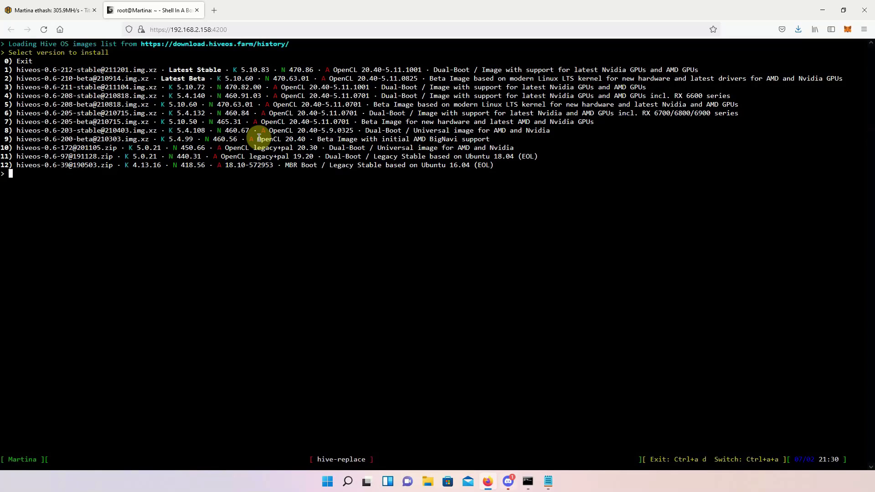
# Clear the typed version choice 1 and abort hive-replace with Ctrl+C.
pyautogui.write('1')
pyautogui.press('BackSpace')
pyautogui.hotkey('ctrl', 'c')
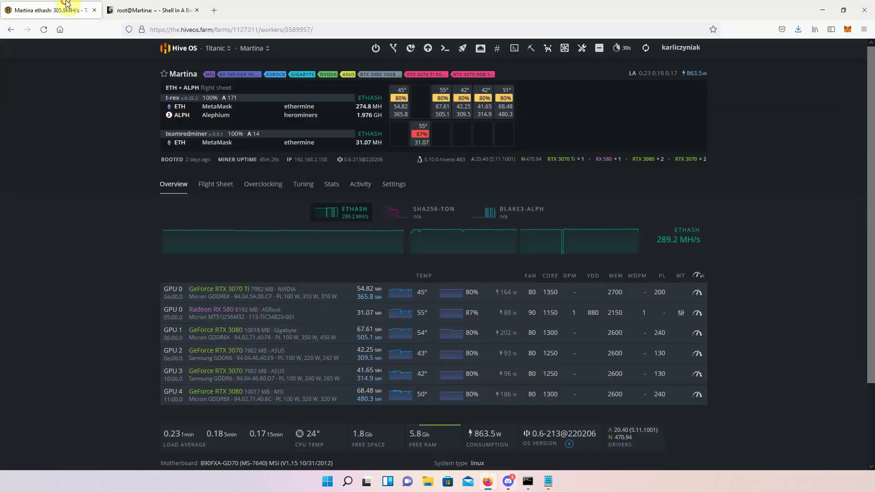
# Show Martina's flight sheet chooser with the RVN, ETC, FIRO, ETH, FLUX and ALPH sheets.
pyautogui.click(464, 48)
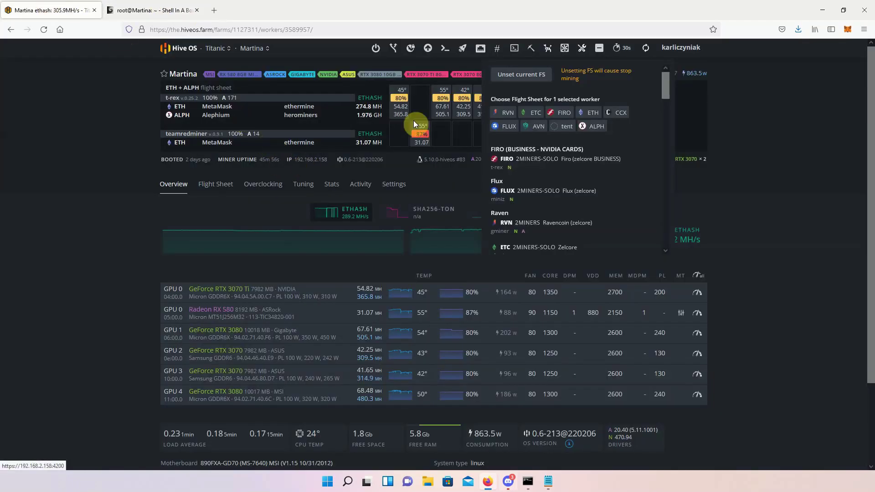
# Bring up the remote access options for the Martina rig.
pyautogui.click(514, 49)
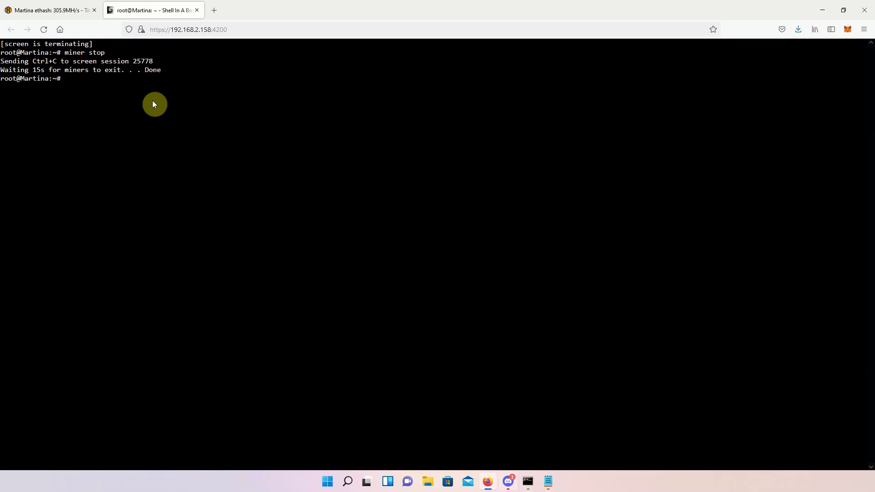
# Run sudo apt update, which reports 2 upgradable packages.
pyautogui.write('sudo apt update')
pyautogui.press('Return')
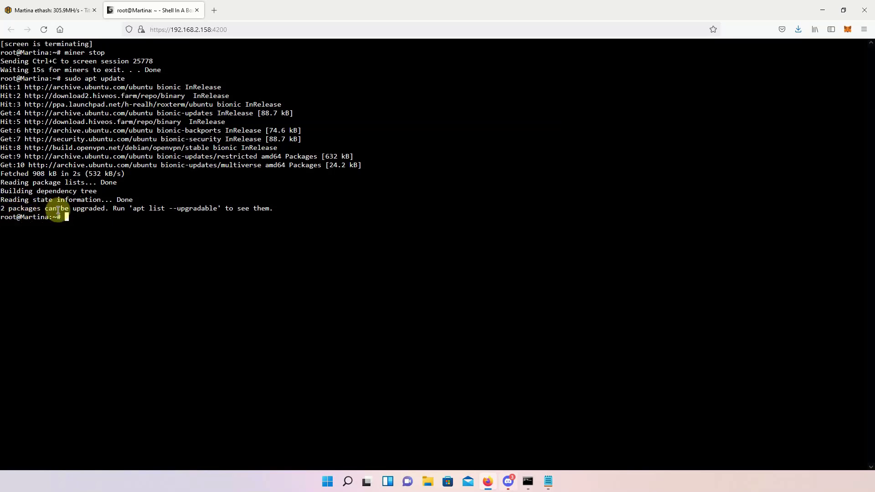
# Run sudo apt upgrade; nvidia-settings and xserver-xorg-core stay kept back.
pyautogui.write('do')
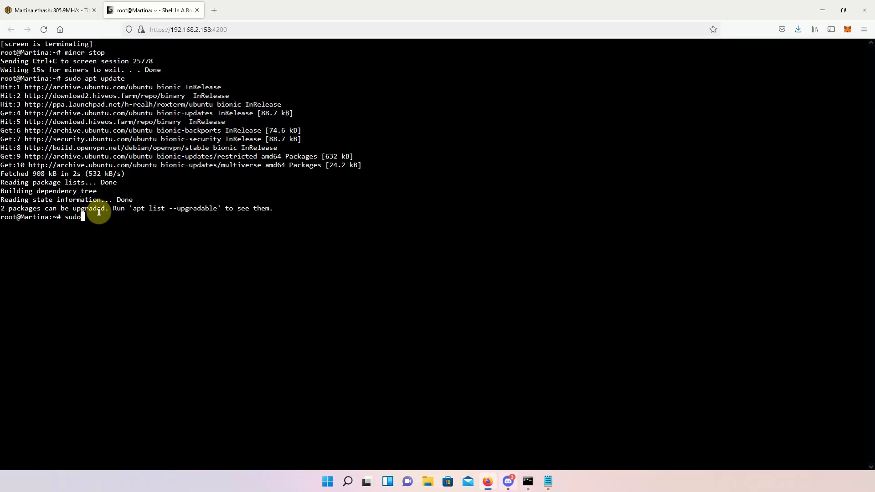
pyautogui.write(' a')
pyautogui.write('pt upda')
pyautogui.write('grad')
pyautogui.write('e')
pyautogui.press('Return')
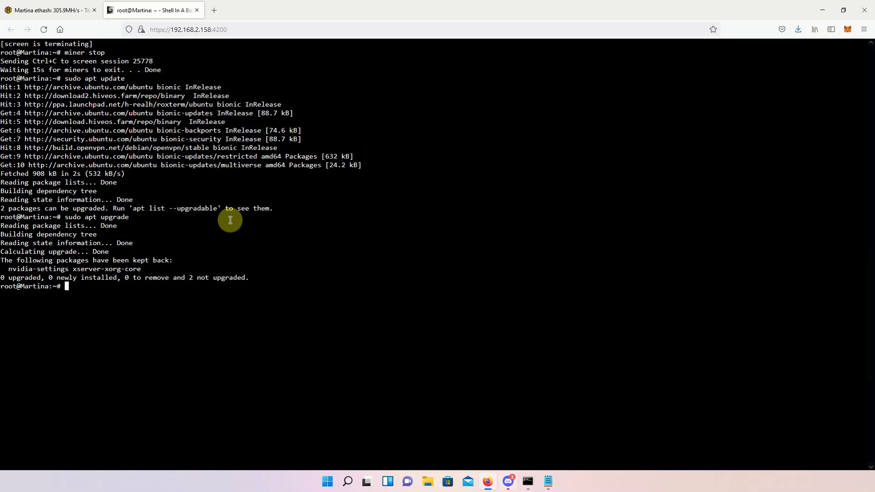
# List NVIDIA drivers (installed 470.94, stable 470.103.01) and cancel without installing.
pyautogui.write('nvidia-driver-update --list')
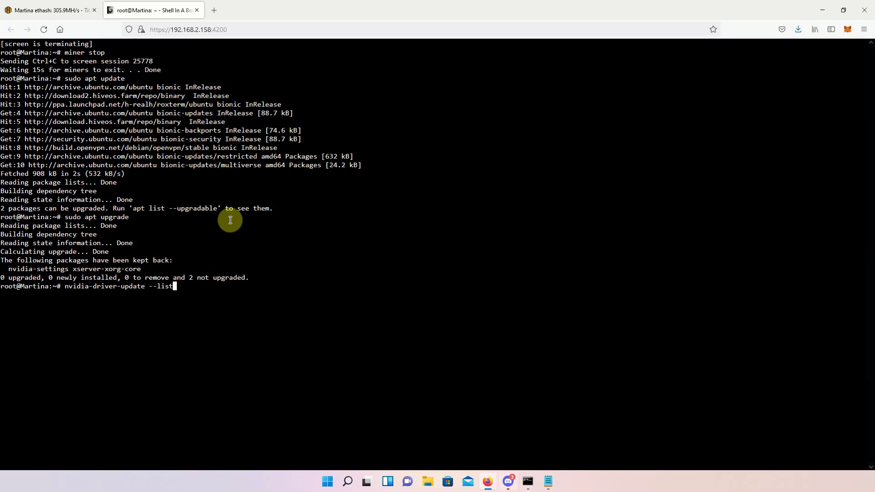
pyautogui.press('Return')
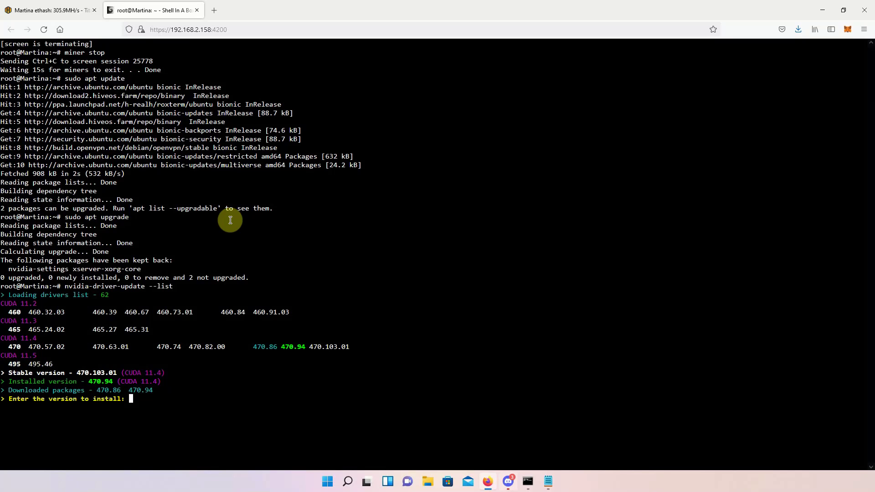
pyautogui.hotkey('ctrl', 'c')
# Run miner start to relaunch t-rex and teamredminer, then clear the leftover 'miner' text.
pyautogui.write('miner ')
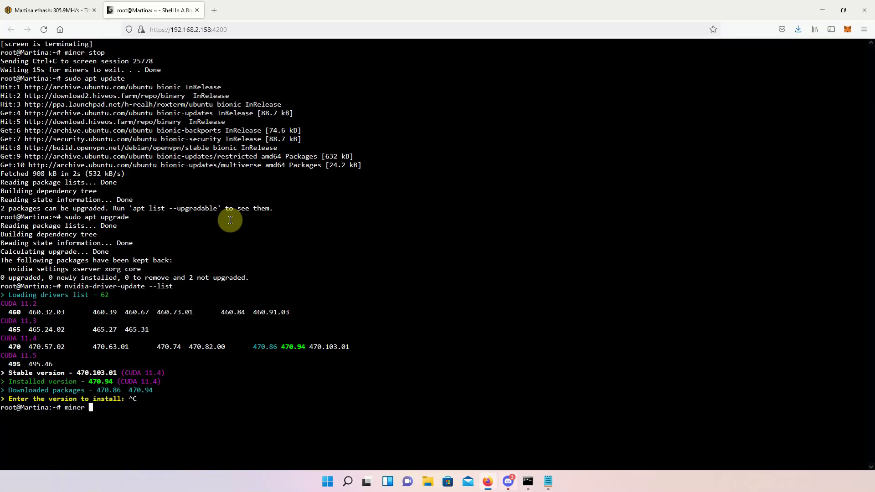
pyautogui.write('start')
pyautogui.press('Return')
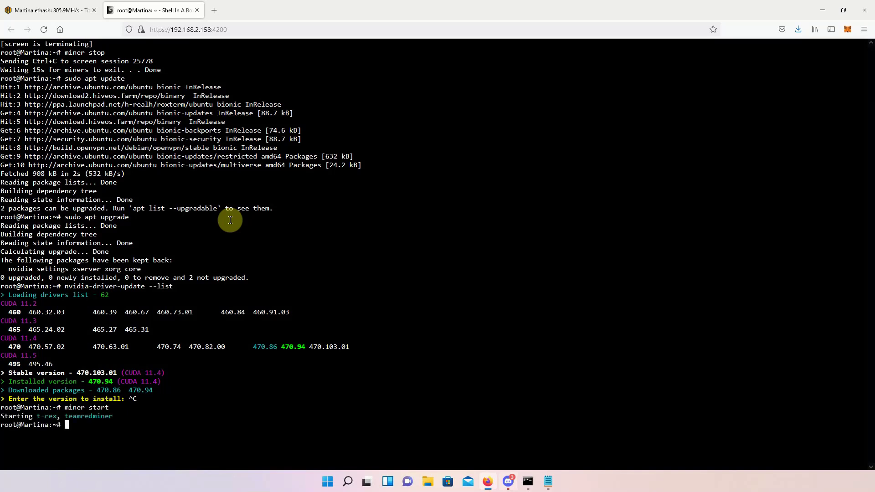
pyautogui.write('miner')
pyautogui.press('BackSpace')
pyautogui.press('BackSpace')
pyautogui.press('BackSpace')
pyautogui.press('BackSpace')
pyautogui.press('BackSpace')
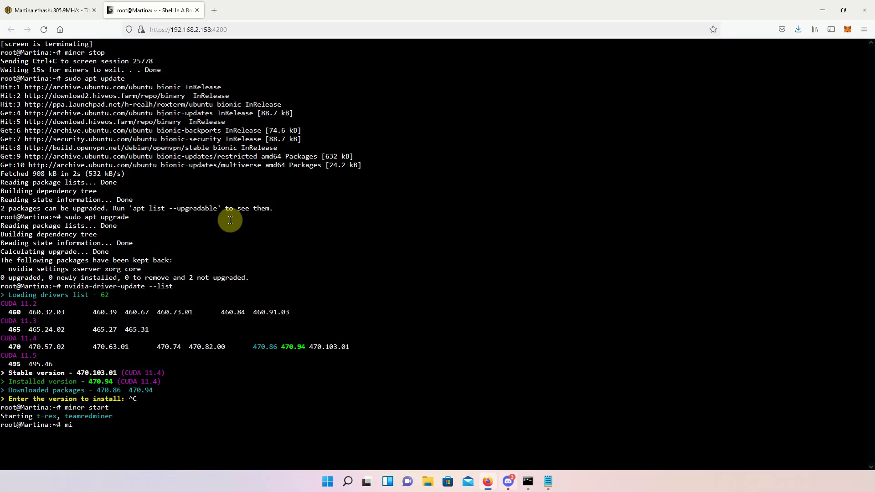